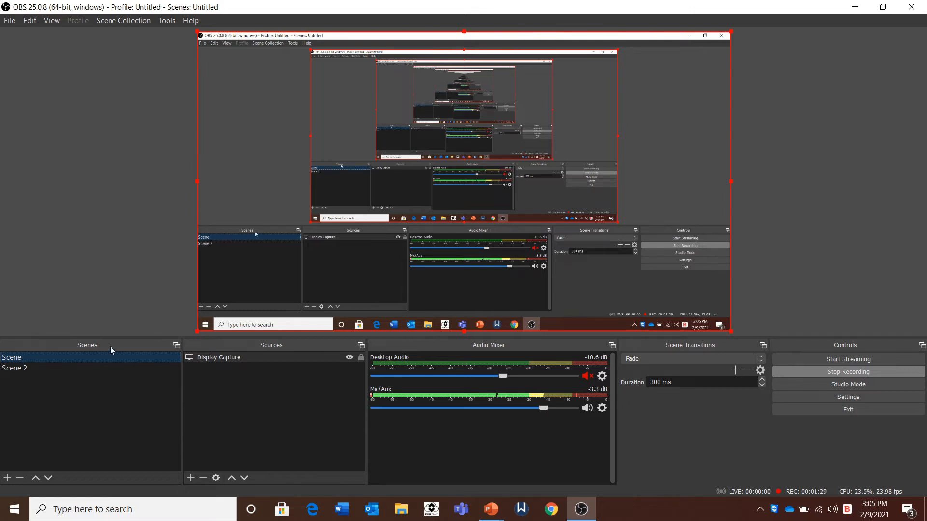
# - Add the existing Video Capture Device as a visible source in the first scene
pyautogui.click(236, 359)
pyautogui.click(192, 479)
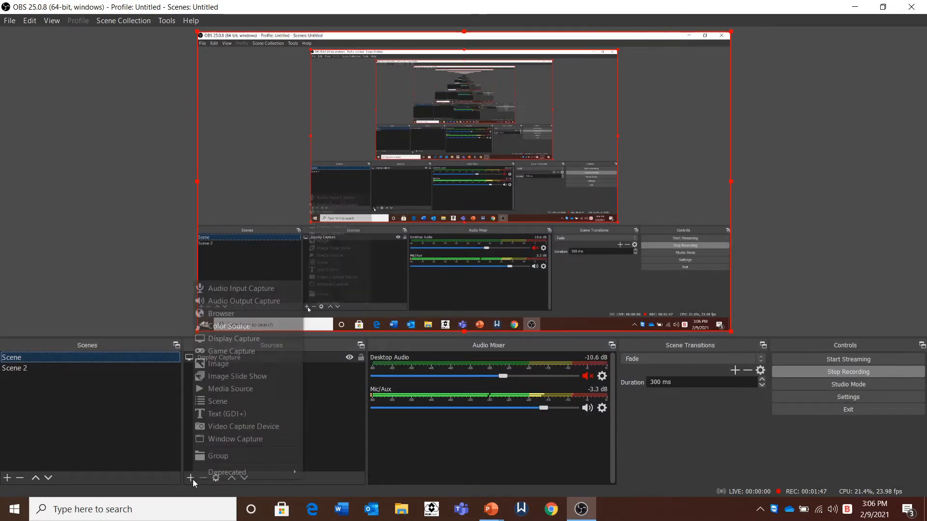
pyautogui.click(235, 427)
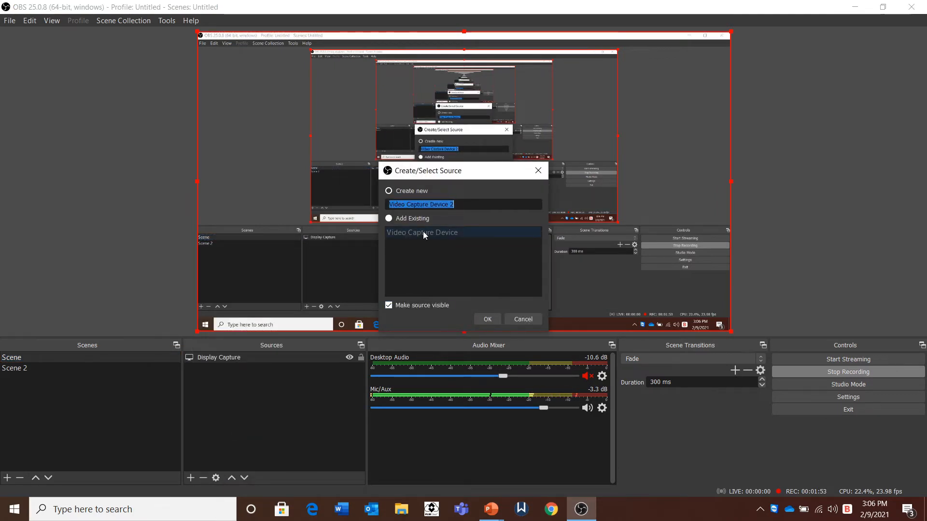
pyautogui.click(389, 219)
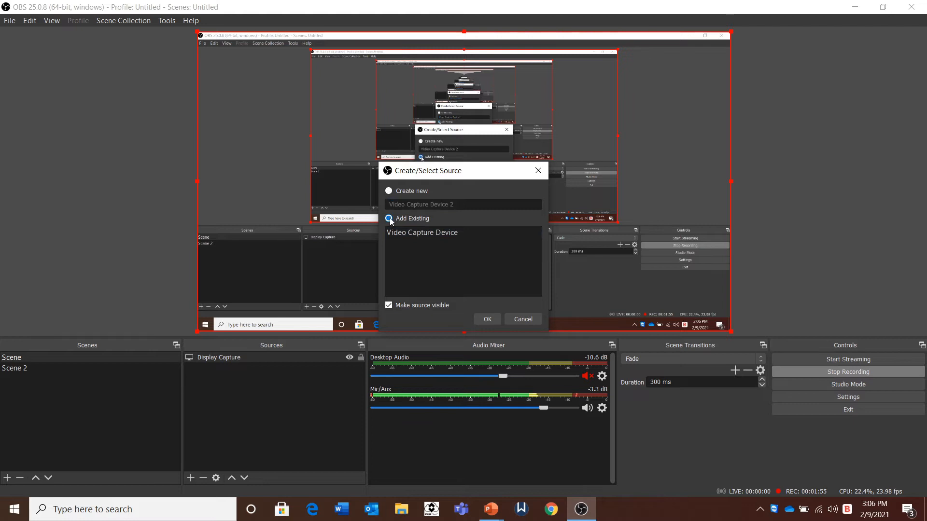
pyautogui.click(424, 234)
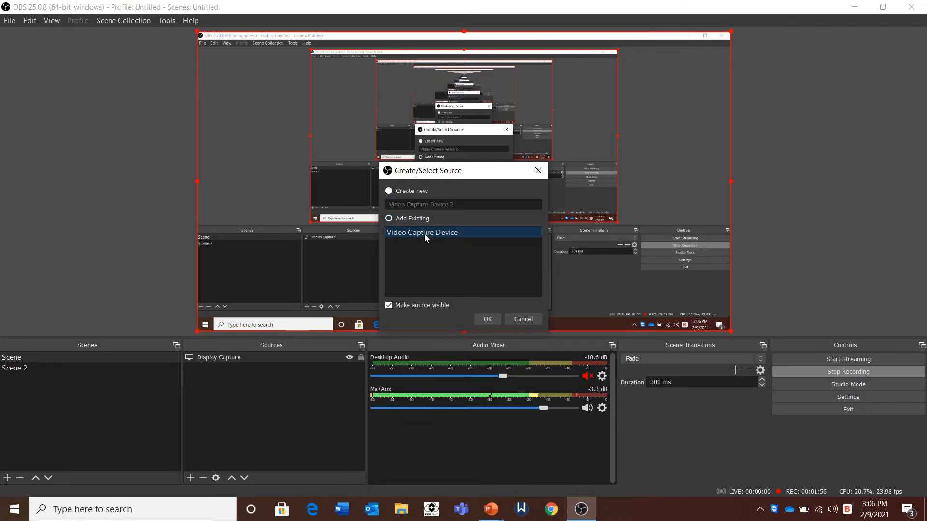
pyautogui.click(488, 319)
# - Place the webcam picture in the lower-right corner of the canvas and scale it down to about a quarter of the canvas width
pyautogui.moveTo(275, 109); pyautogui.dragTo(561, 205)
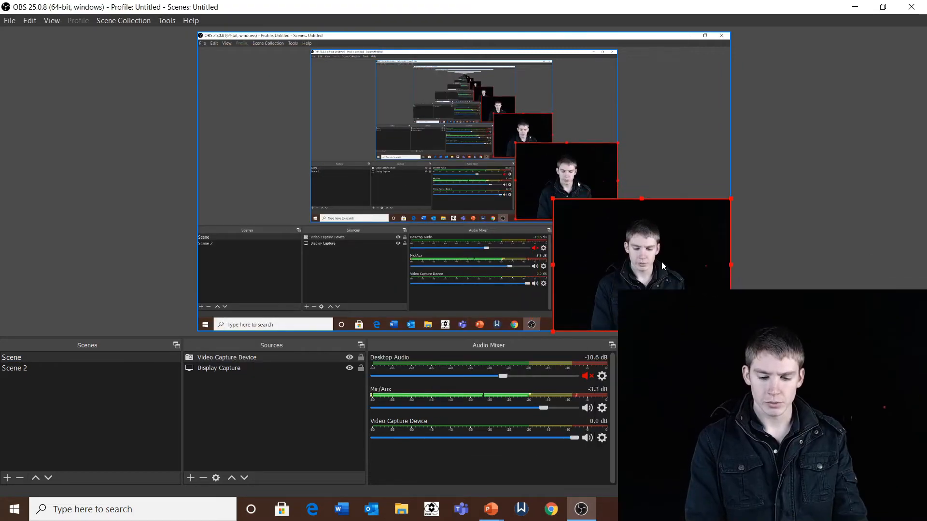
pyautogui.moveTo(552, 199); pyautogui.dragTo(587, 224)
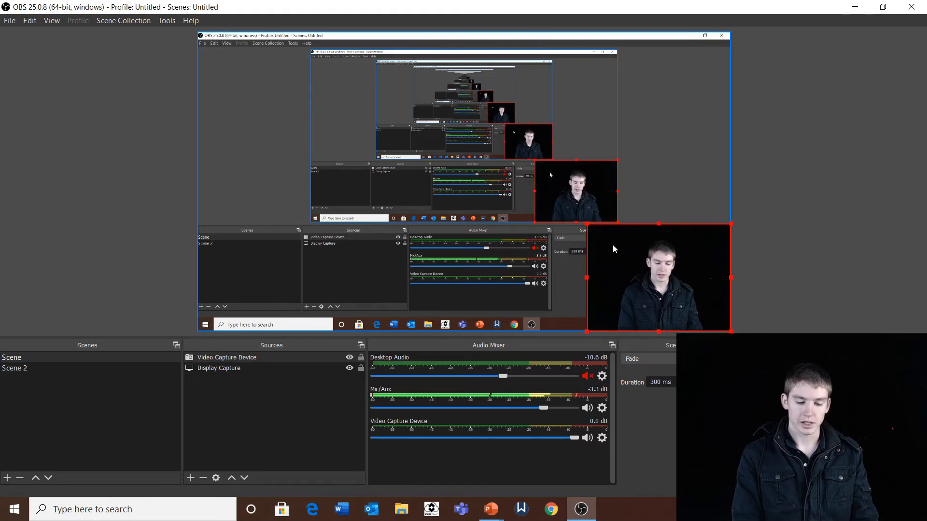
# - Open the properties of the Video Capture Device source and move the dialog clear of the source list
pyautogui.click(273, 367)
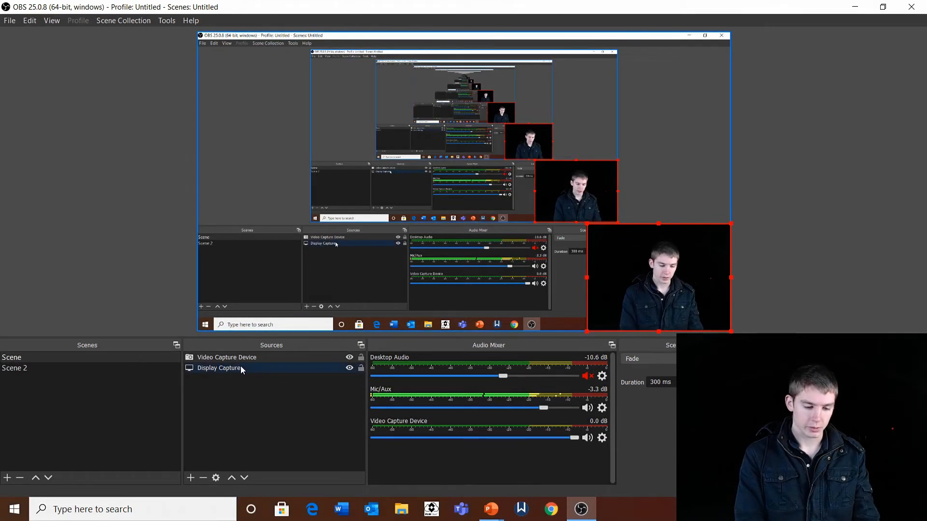
pyautogui.click(268, 358)
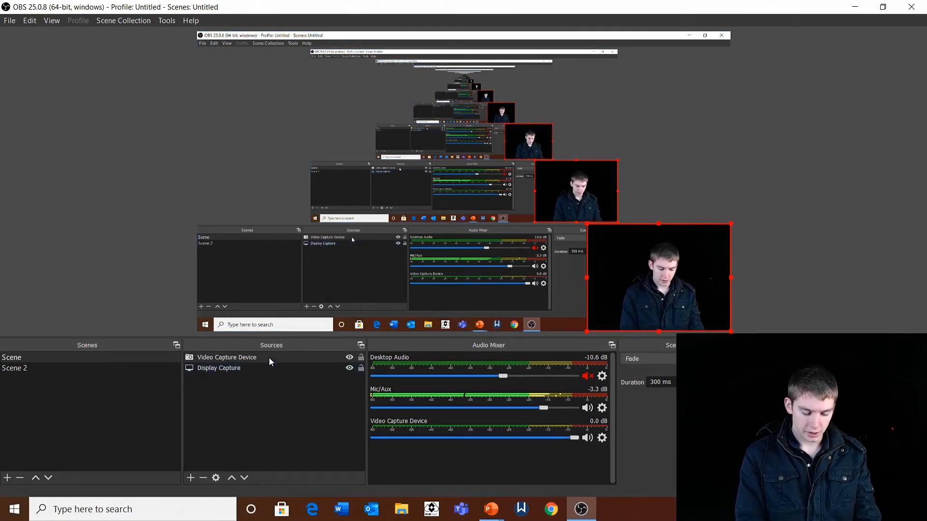
pyautogui.doubleClick(268, 358)
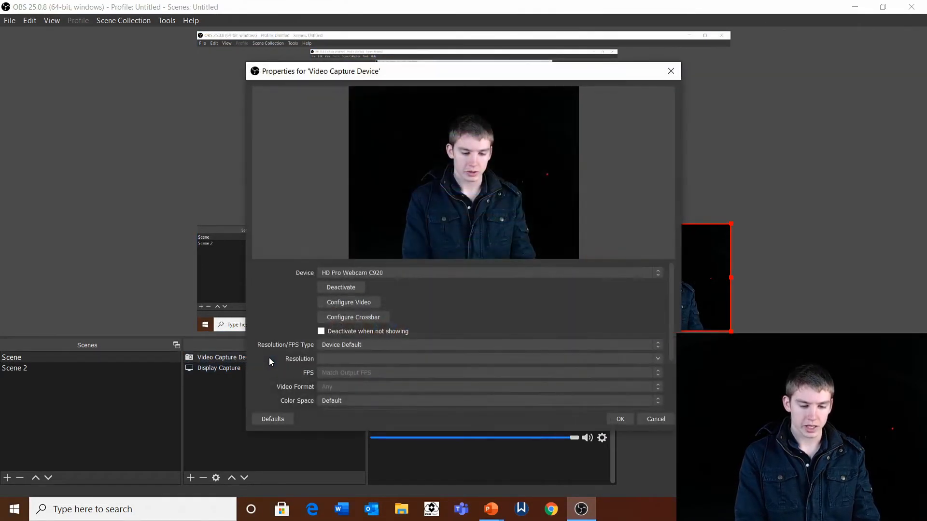
pyautogui.moveTo(473, 70); pyautogui.dragTo(701, 87)
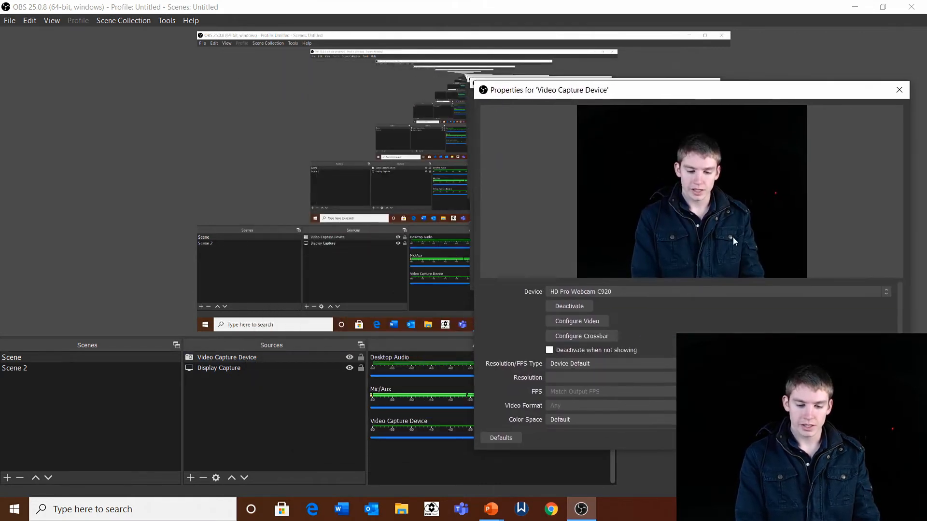
# - Try the Integrated Webcam as the capture device and switch back to HD Pro Webcam C920
pyautogui.click(628, 292)
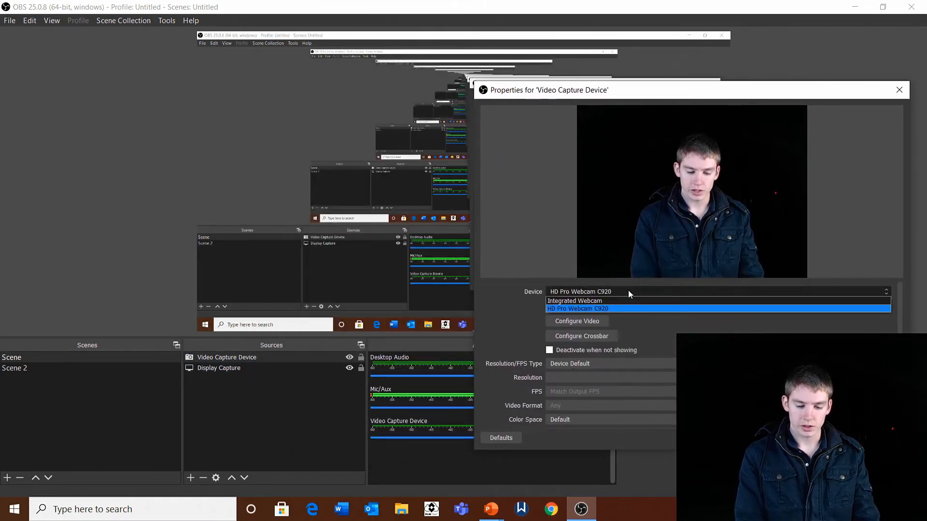
pyautogui.click(599, 304)
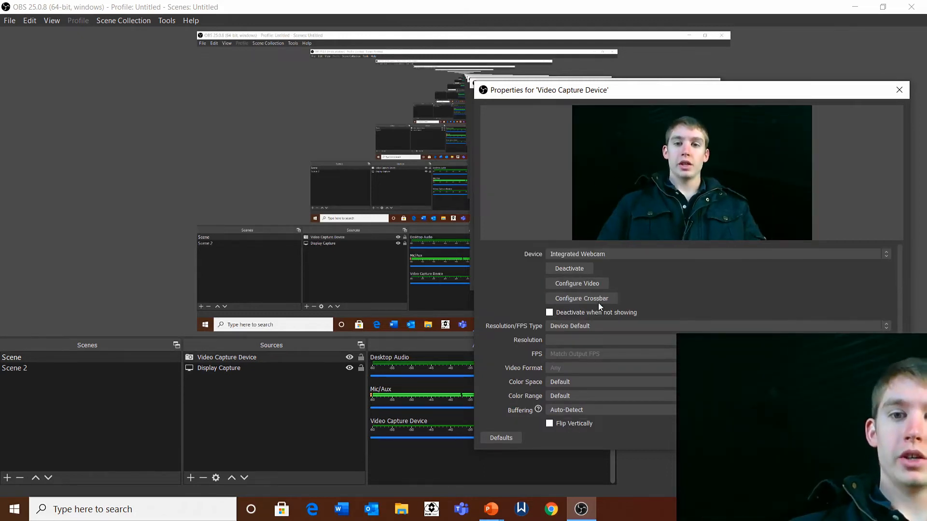
pyautogui.click(608, 254)
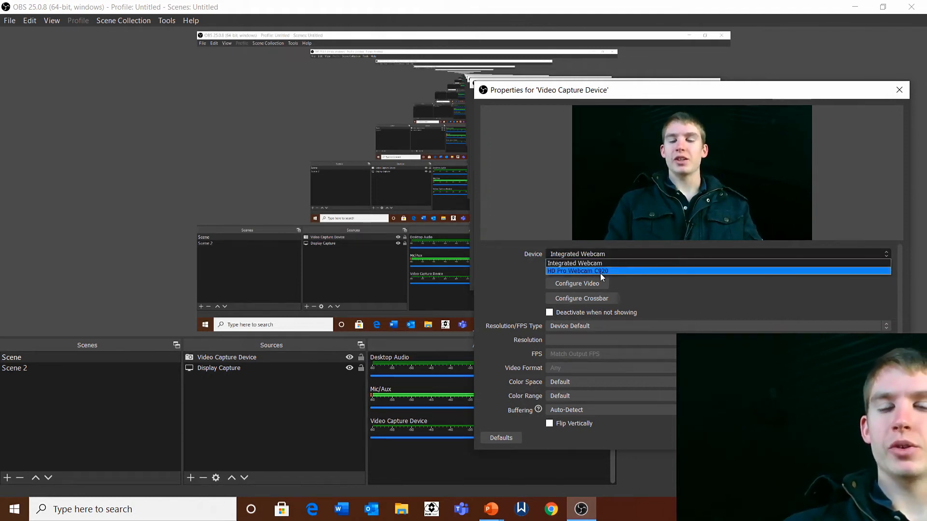
pyautogui.click(601, 272)
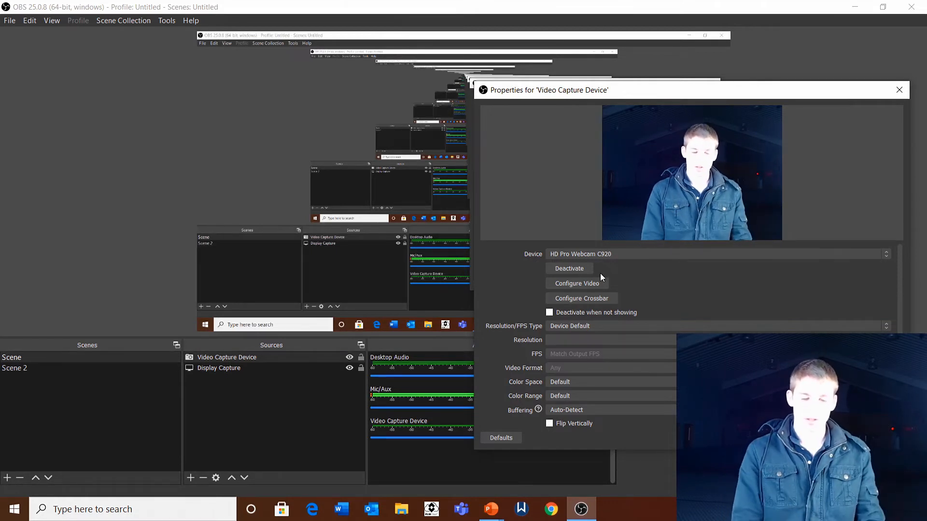
# - Set the webcam's exposure to -7 in its camera control settings and accept the source properties
pyautogui.click(597, 283)
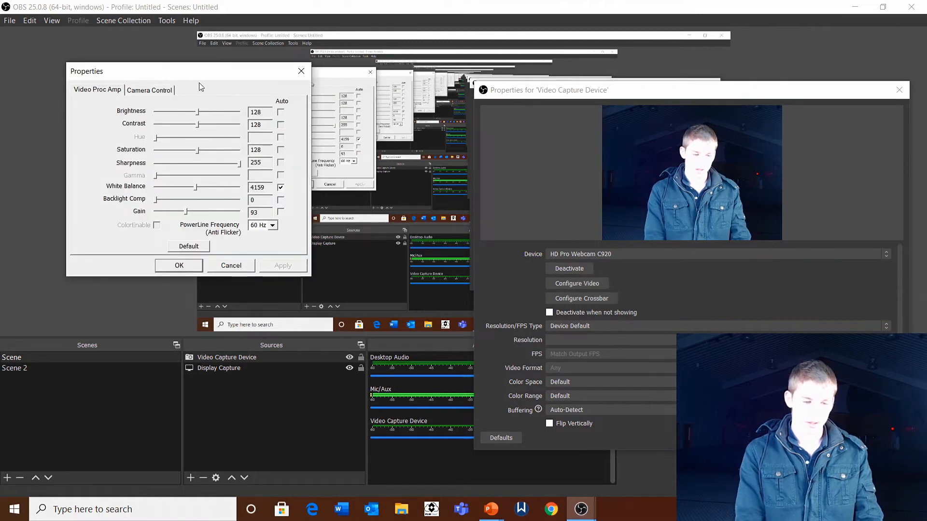
pyautogui.moveTo(200, 74); pyautogui.dragTo(276, 103)
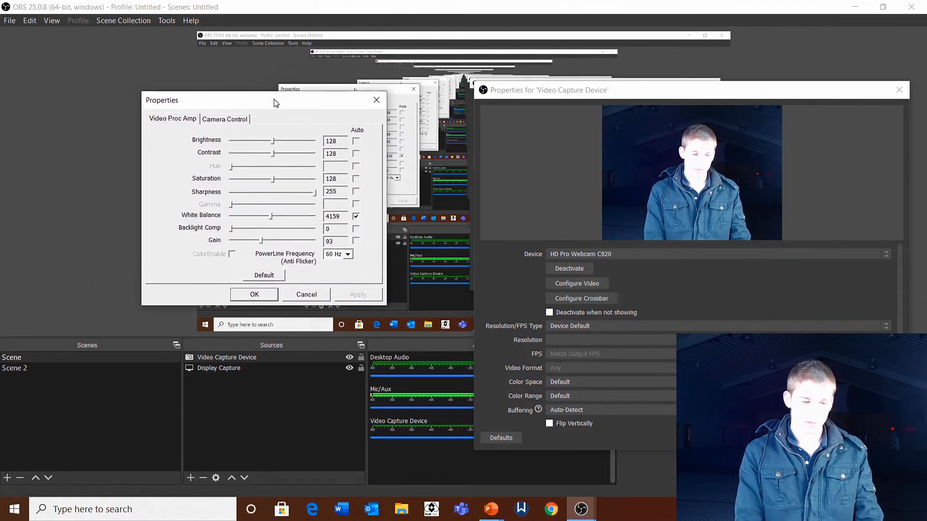
pyautogui.click(218, 121)
pyautogui.click(273, 175)
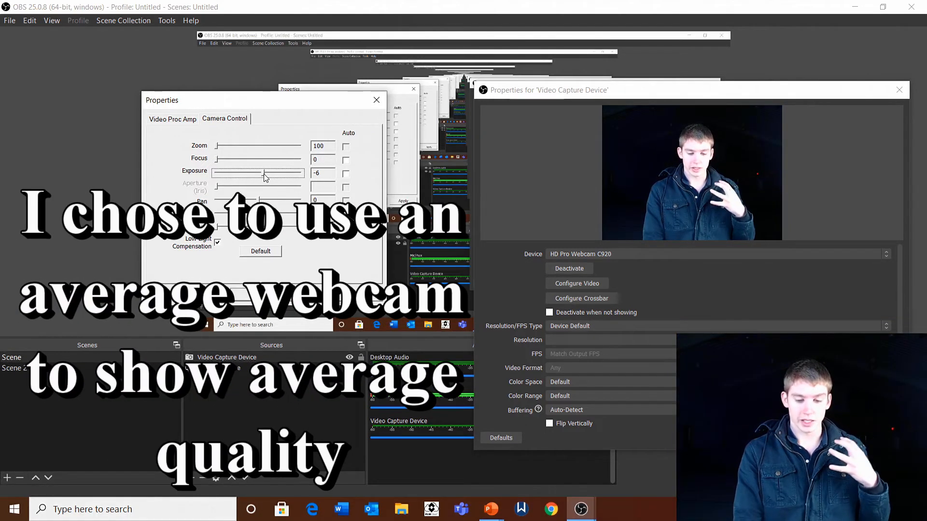
pyautogui.moveTo(266, 177); pyautogui.dragTo(252, 178)
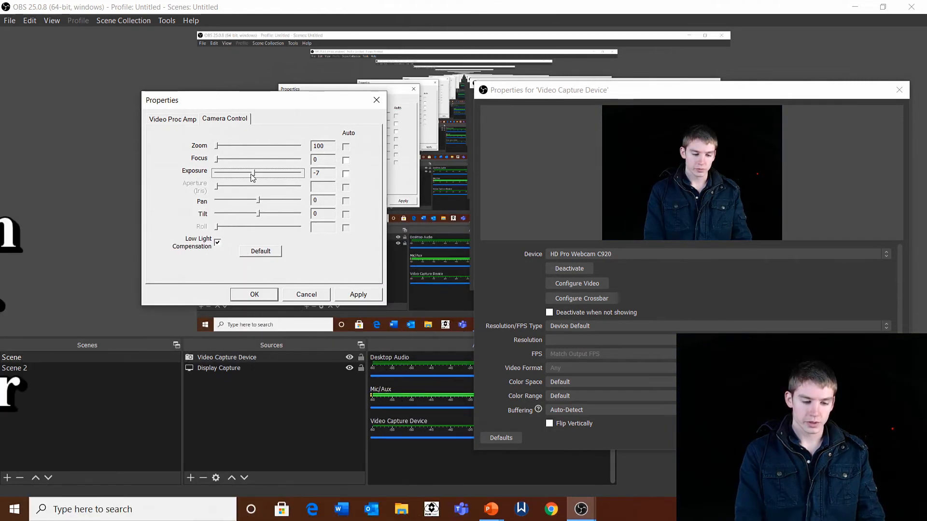
pyautogui.press('Left')
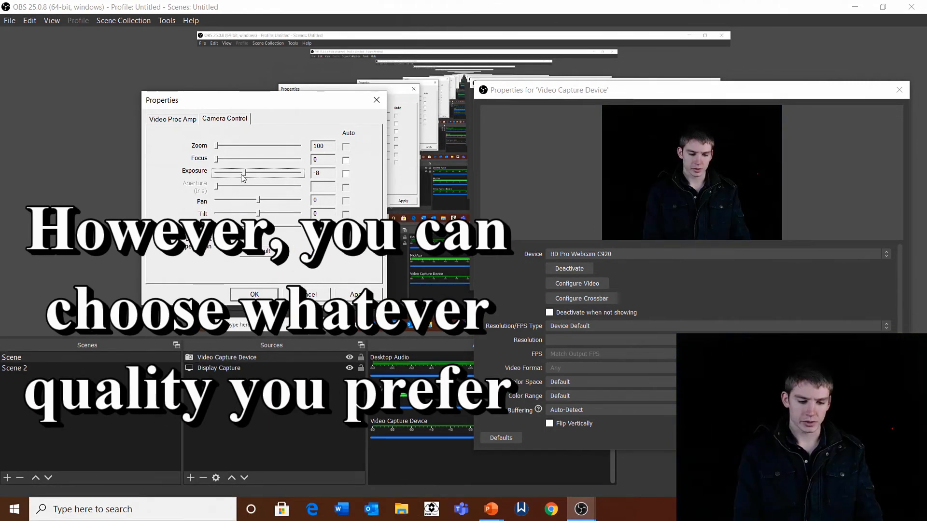
pyautogui.moveTo(243, 176); pyautogui.dragTo(249, 176)
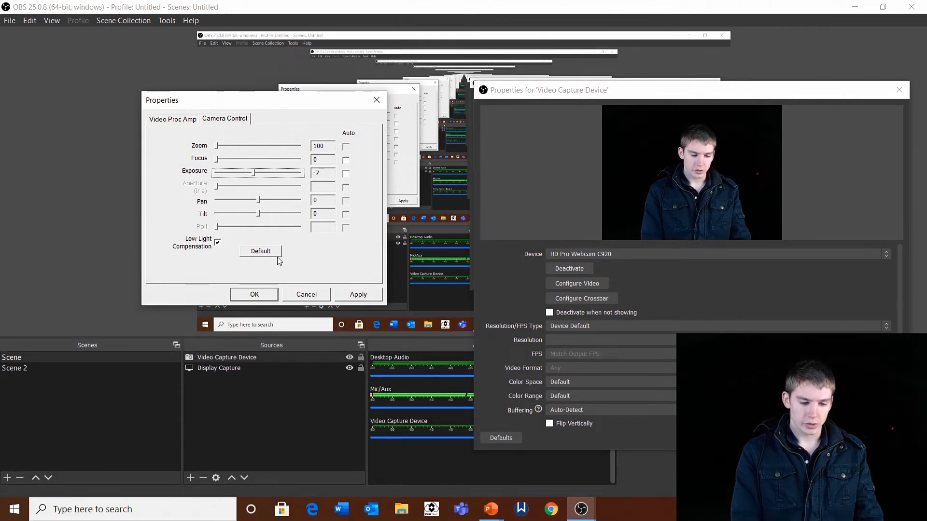
pyautogui.click(266, 299)
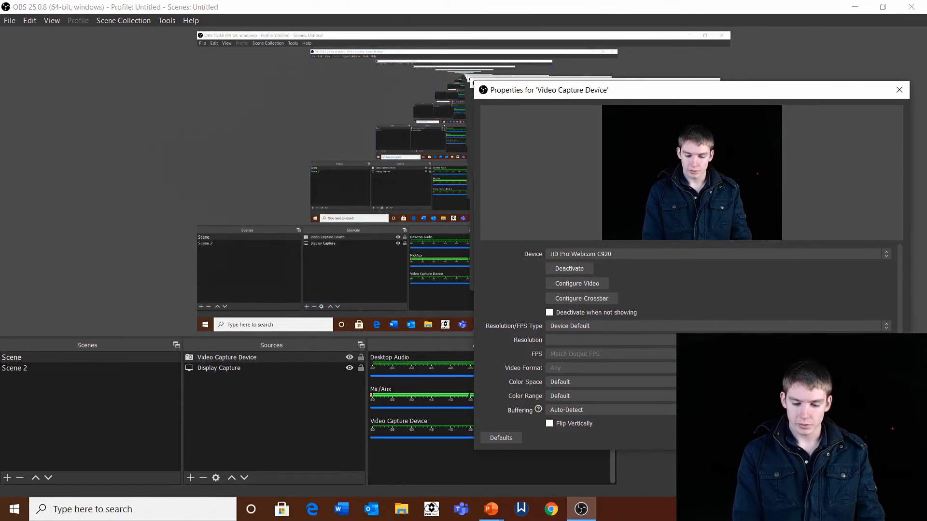
pyautogui.click(840, 438)
# - Move the program window off the captured display to check the slide and webcam layout, and bring it back maximized
pyautogui.click(601, 261)
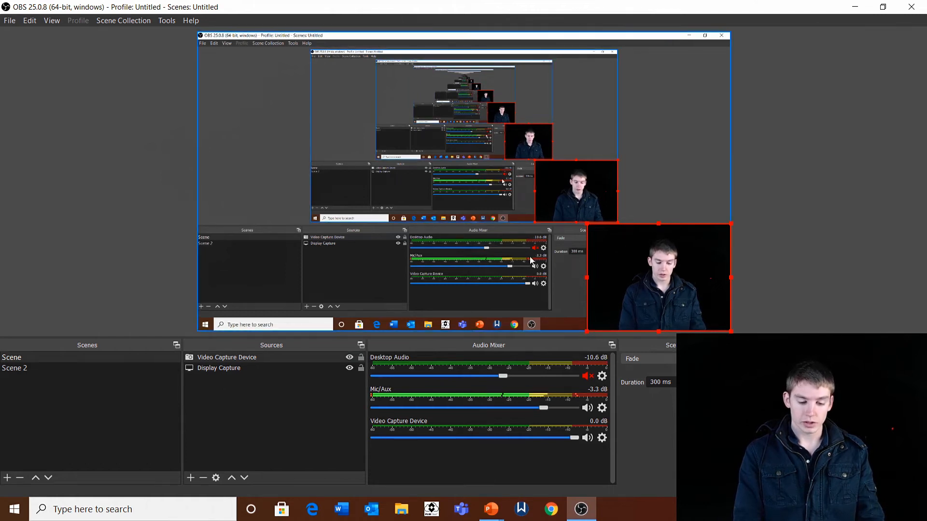
pyautogui.moveTo(651, 5); pyautogui.dragTo(926, 55)
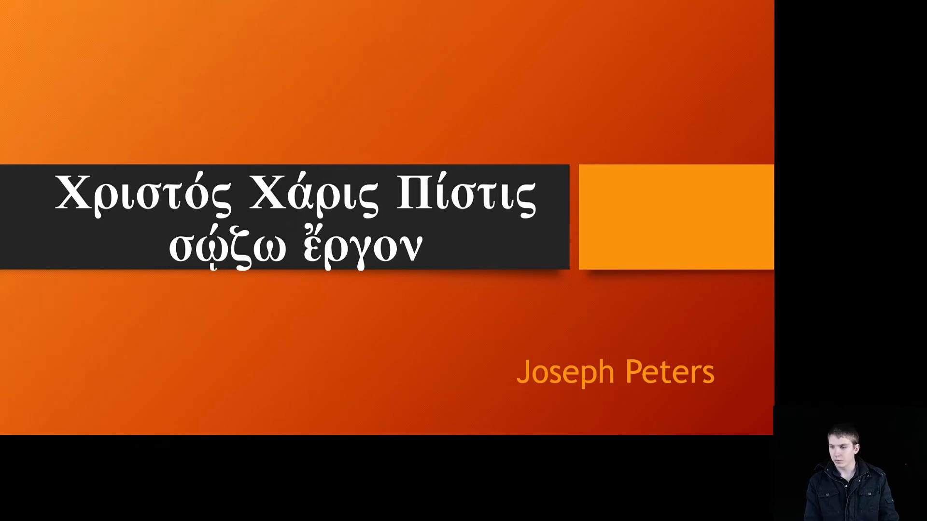
pyautogui.moveTo(917, 97); pyautogui.dragTo(350, 108)
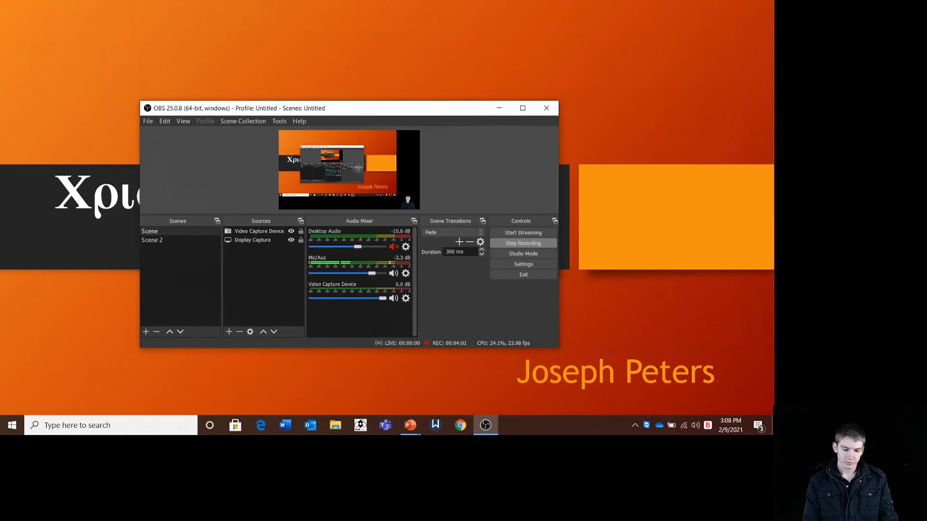
pyautogui.click(521, 109)
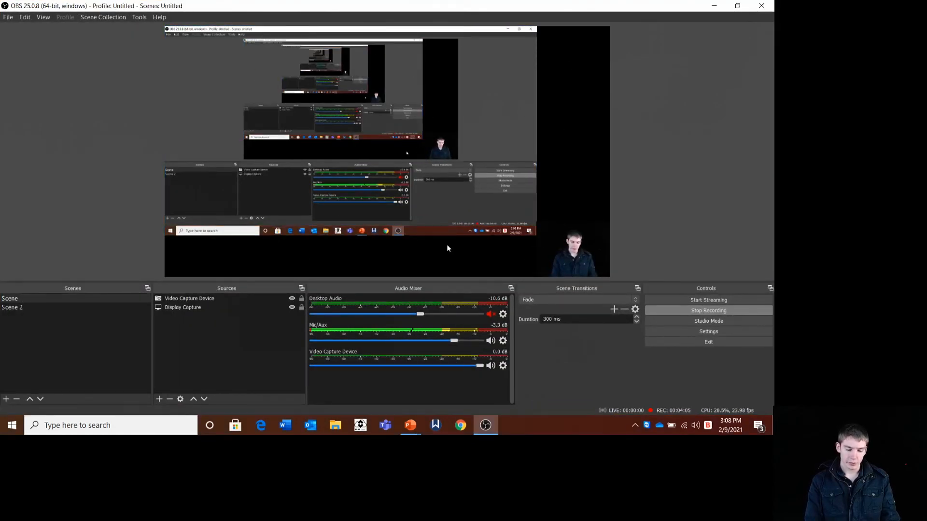
# - Add a new Image source that uses Vmix_PowerPoint_Background2.png from the Desktop
pyautogui.click(156, 400)
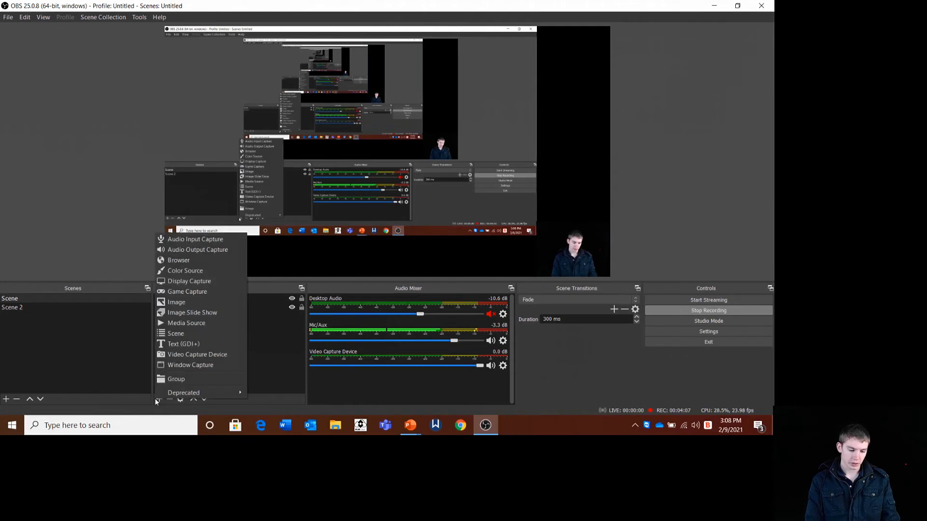
pyautogui.click(252, 365)
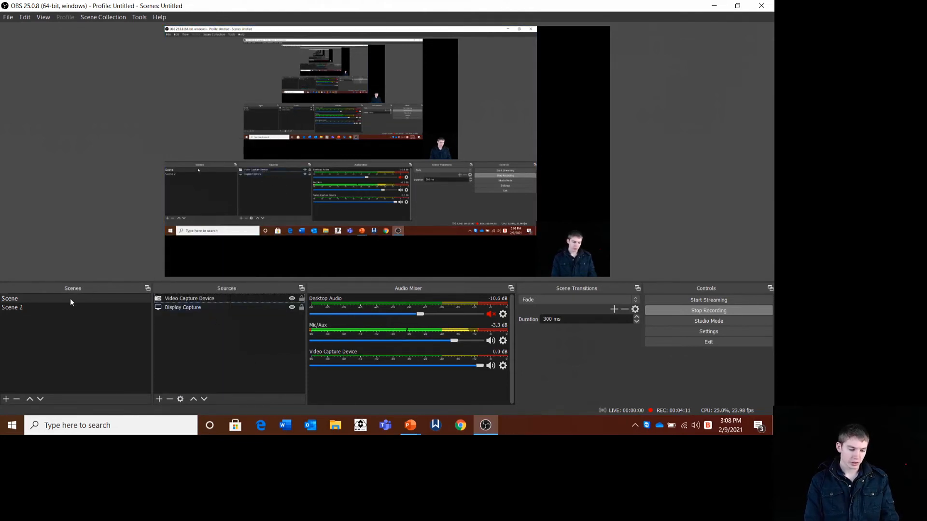
pyautogui.click(159, 399)
pyautogui.click(180, 309)
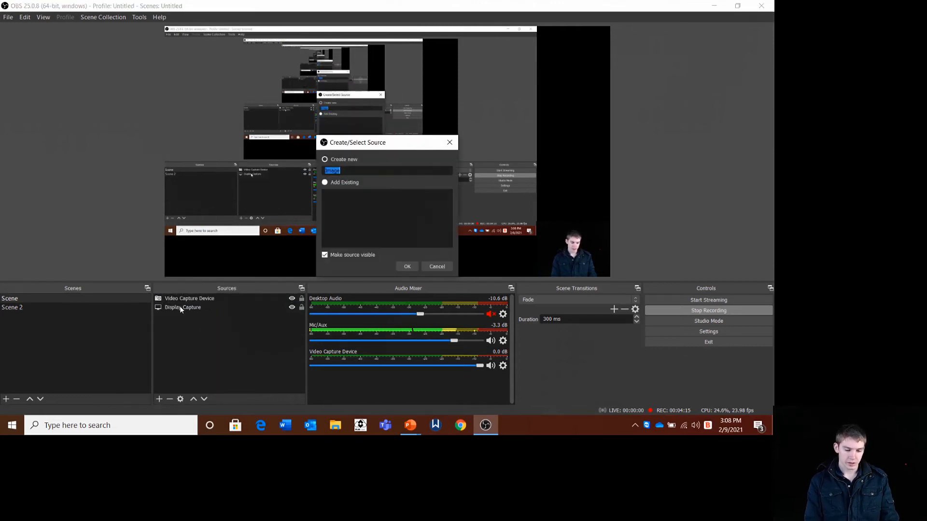
pyautogui.click(407, 267)
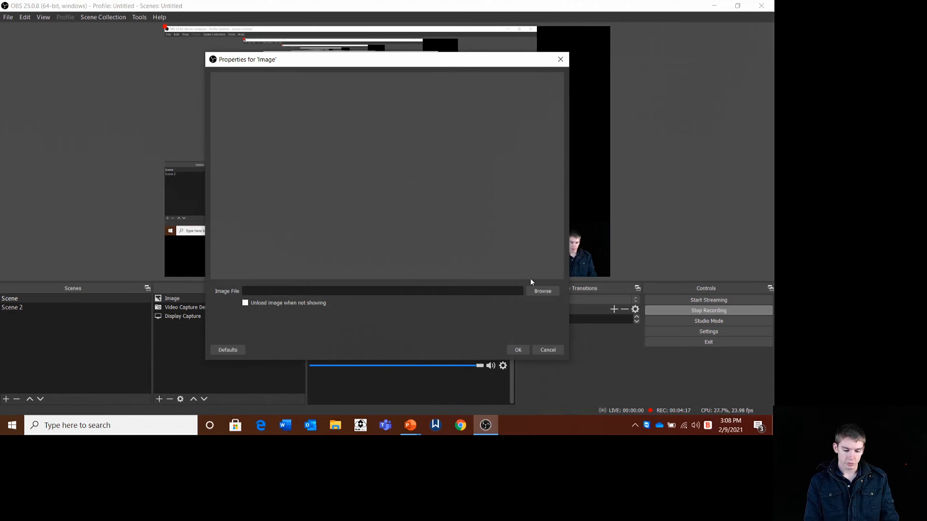
pyautogui.click(537, 292)
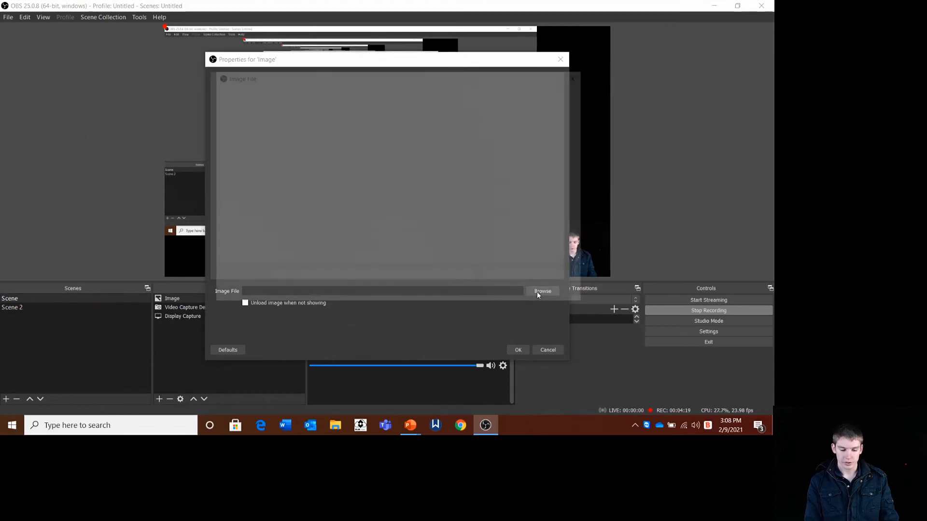
pyautogui.click(505, 169)
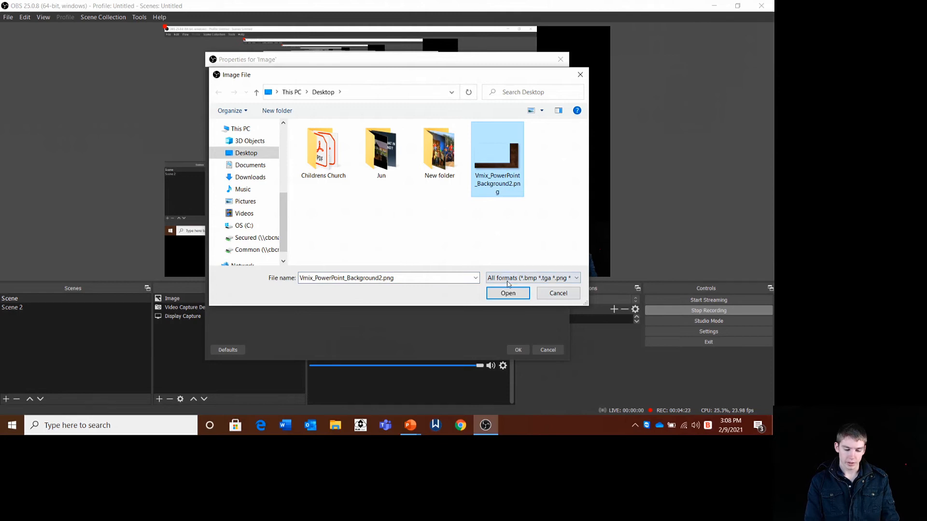
pyautogui.click(505, 295)
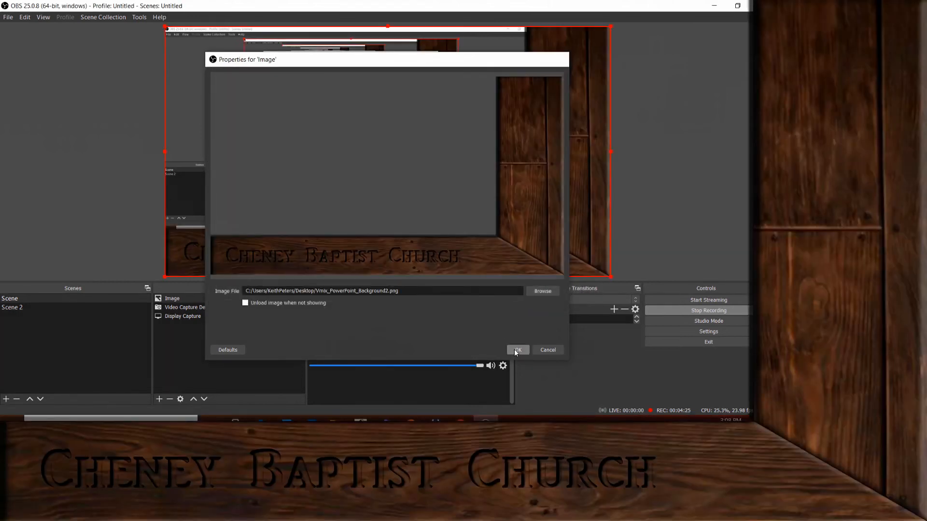
pyautogui.click(515, 350)
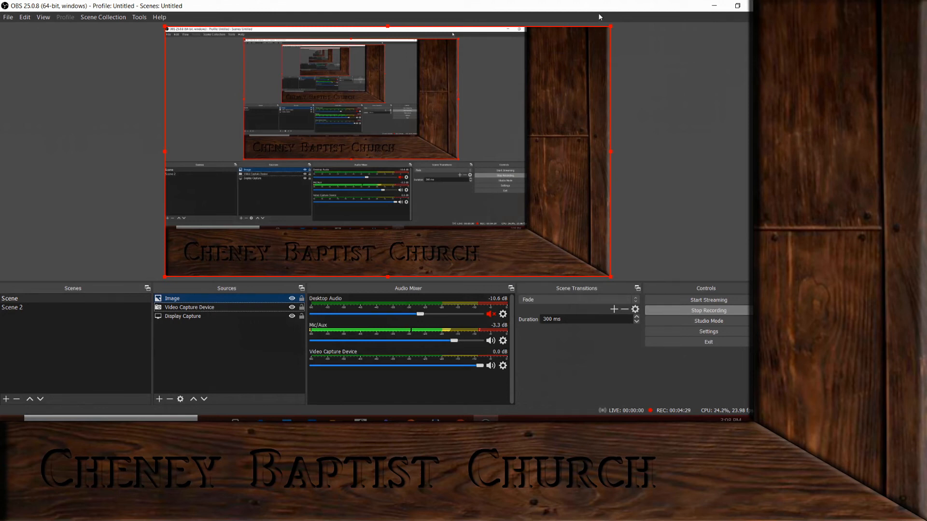
# - Move the program window off the captured display to check the slide inside the wooden background frame, and bring it back
pyautogui.moveTo(555, 5); pyautogui.dragTo(926, 47)
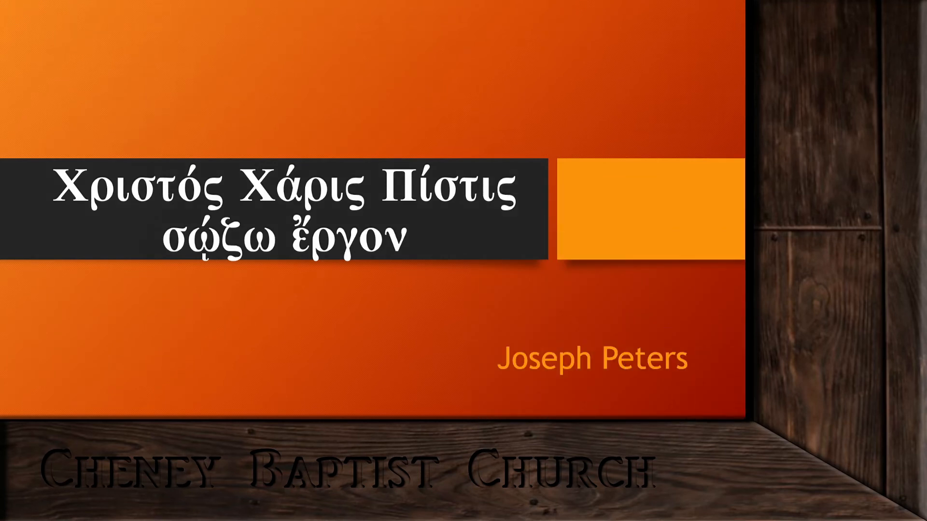
pyautogui.moveTo(926, 180); pyautogui.dragTo(504, 131)
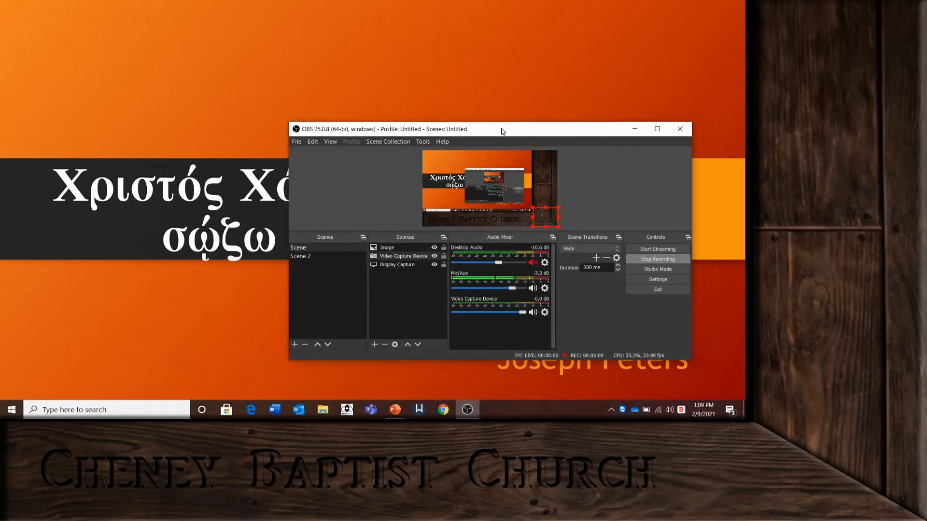
# - Place the Video Capture Device source above the Image source and enlarge the webcam picture slightly from its upper-left corner towards the slide's edge
pyautogui.click(657, 129)
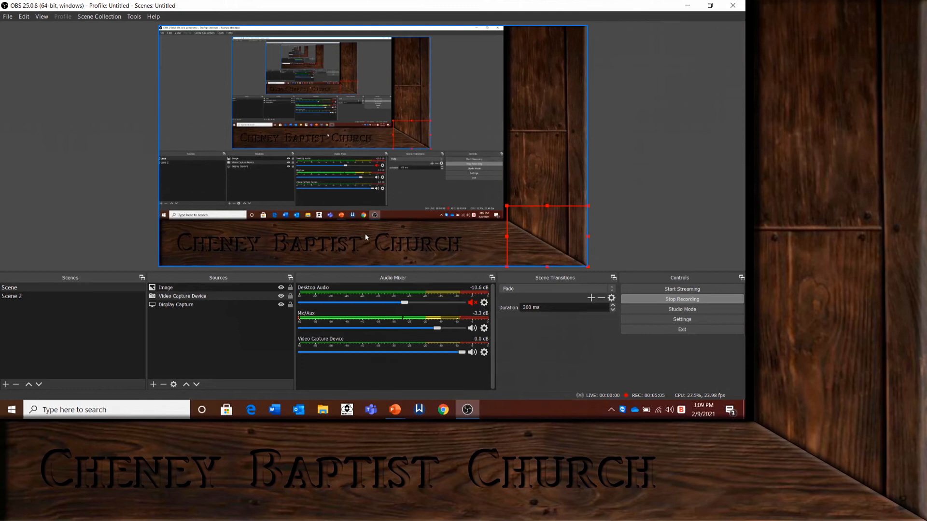
pyautogui.click(192, 298)
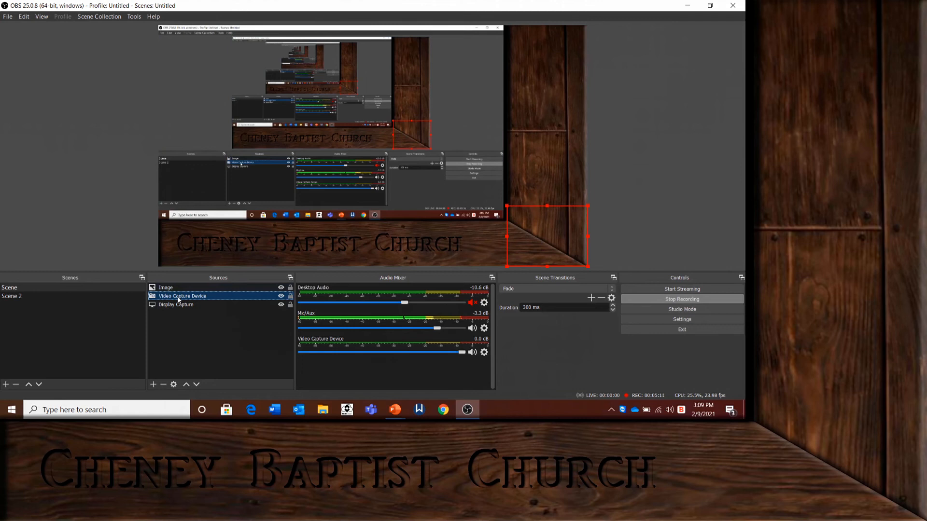
pyautogui.keyDown('ctrl'); pyautogui.click(179, 287); pyautogui.keyUp('ctrl')
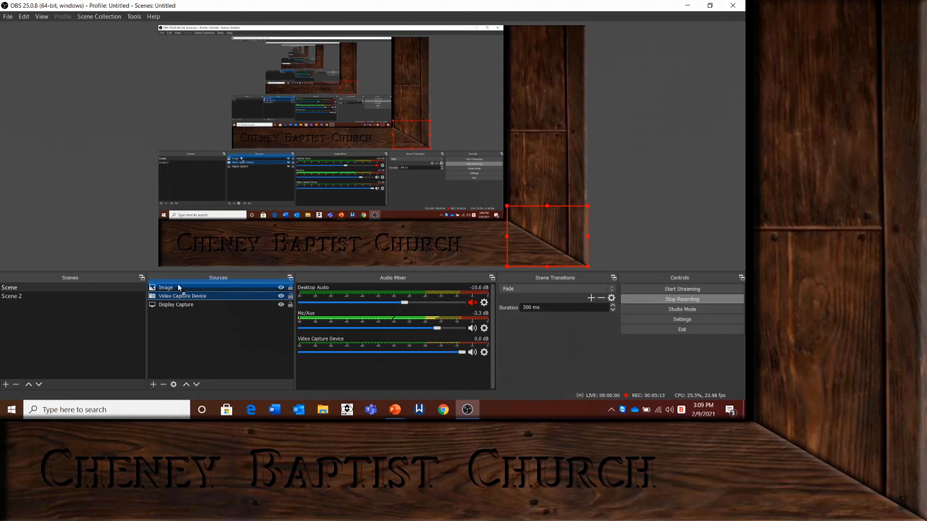
pyautogui.moveTo(178, 285); pyautogui.dragTo(178, 286)
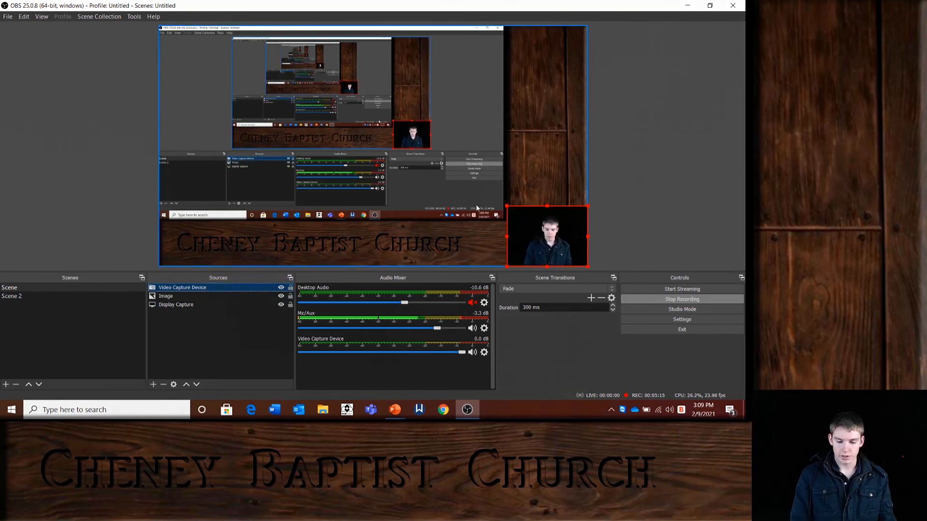
pyautogui.moveTo(507, 207); pyautogui.dragTo(504, 204)
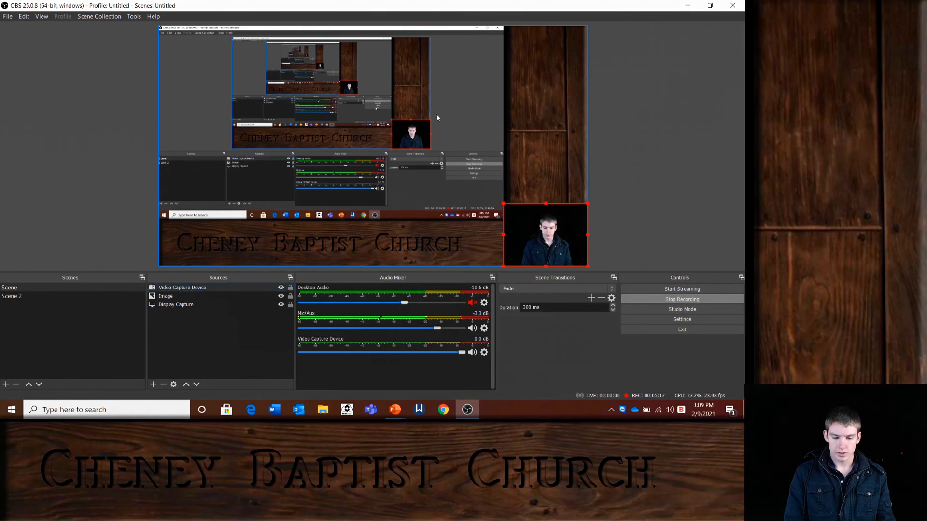
# - Move the program window off the captured display and advance the slideshow to "The Misconception Explained" to check the combined layout
pyautogui.moveTo(432, 4); pyautogui.dragTo(744, 59)
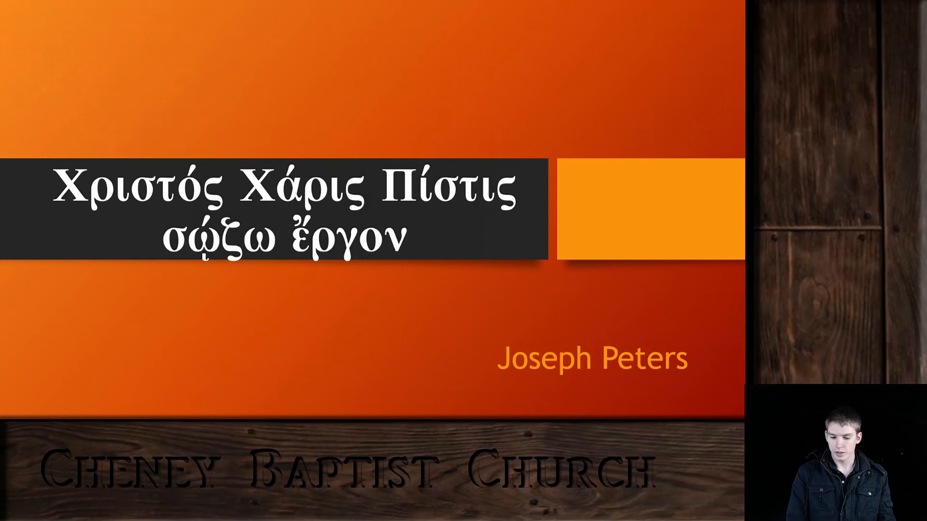
pyautogui.click(682, 256)
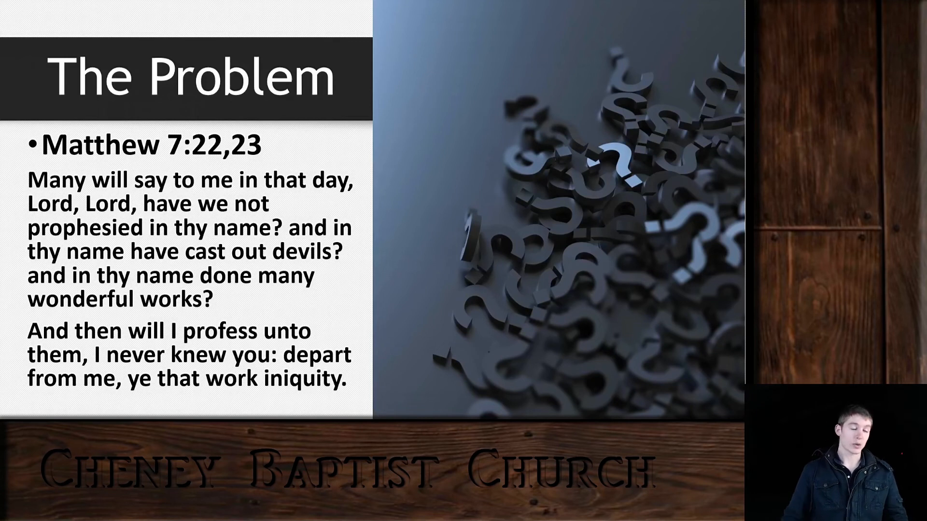
pyautogui.press('Right')
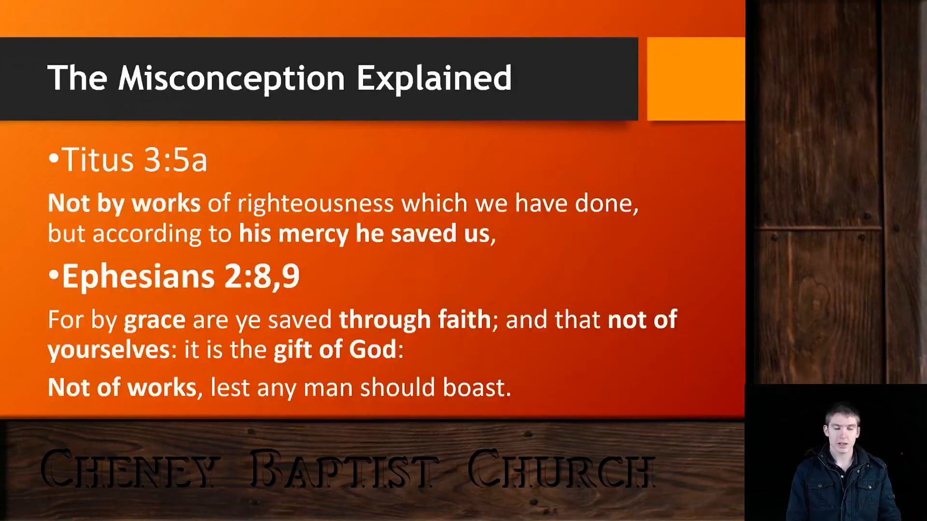